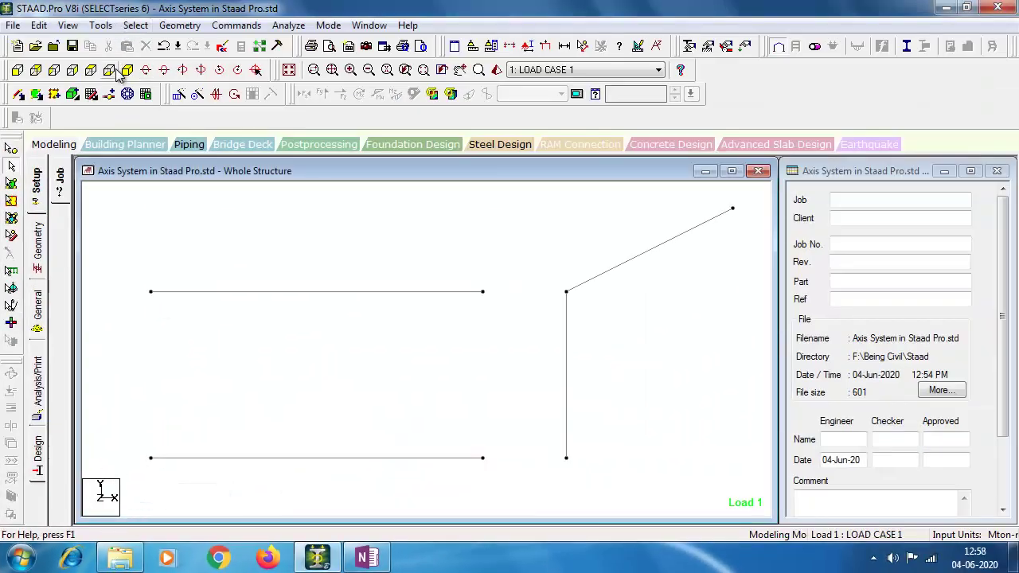
Switch the structure to an isometric view and display the global axes at the origin
left_click(135, 74)
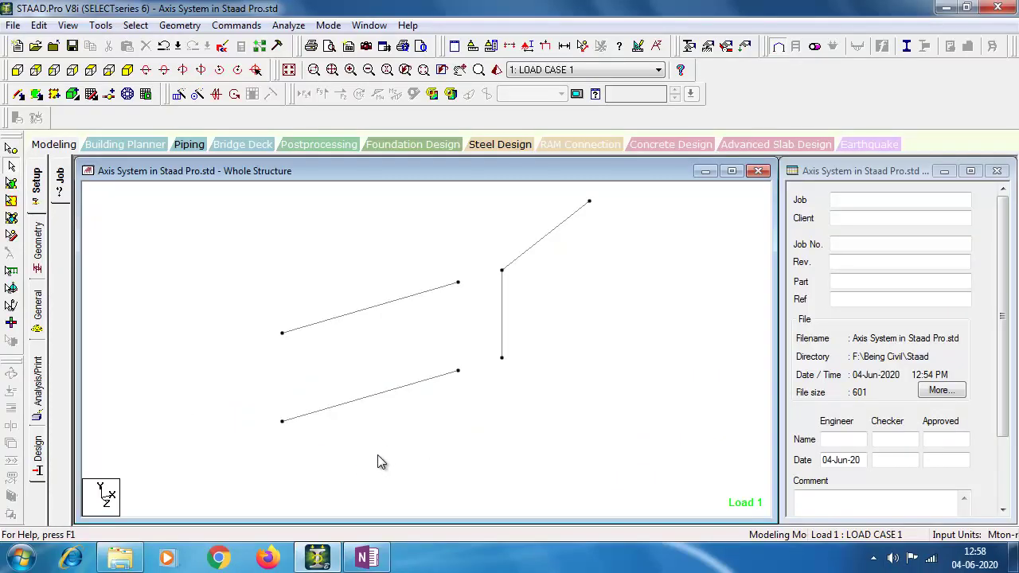
key("shift+i")
middle_click_drag(546, 428, 479, 442)
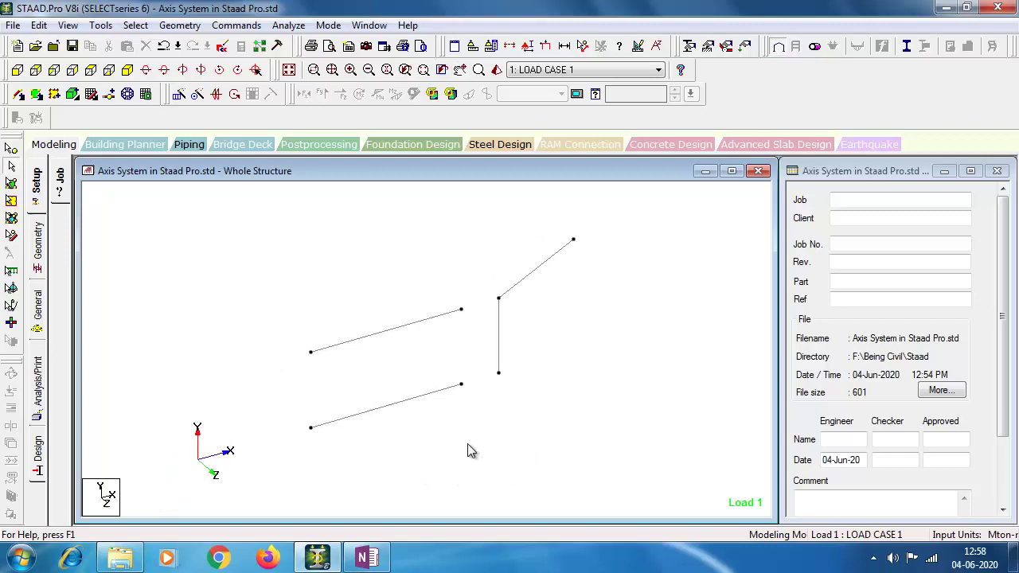
Select all members together, followed by the lower beam and the column individually, to examine their directions against the global axes
left_click_drag(629, 222, 305, 493)
left_click(446, 430)
left_click(425, 395)
left_click(499, 313)
left_click(540, 328)
scroll(485, 433, "up", 1)
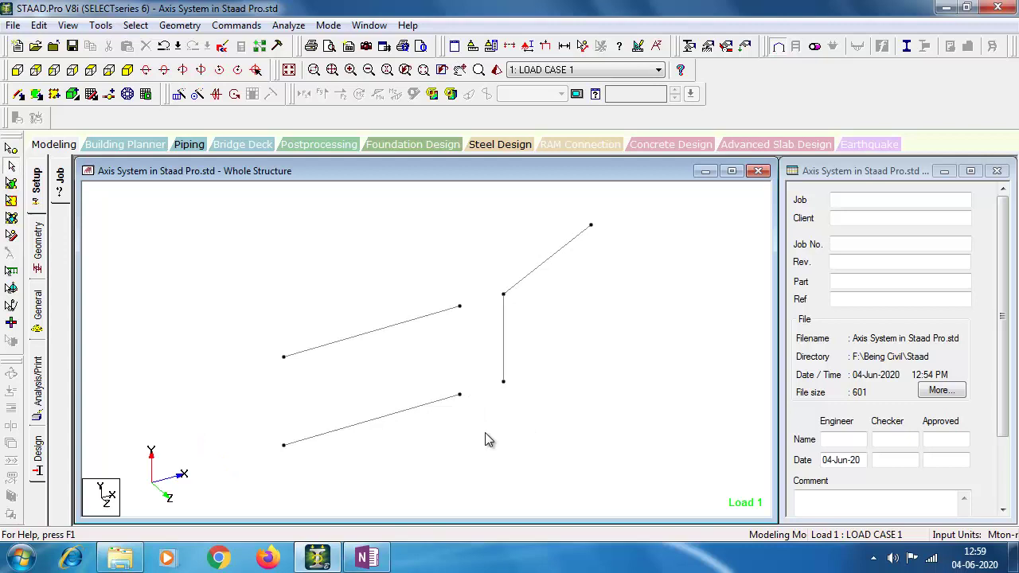
Turn on beam orientation labels for all members and check the label settings
key("shift+o")
left_click(527, 50)
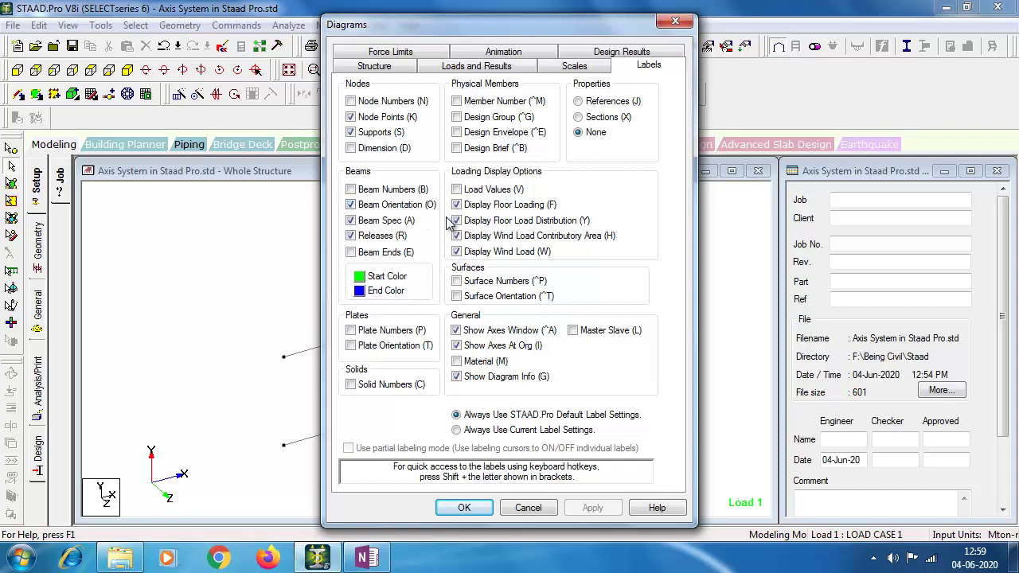
left_click(527, 507)
Examine the local axes of the lower beam, the column and the inclined member up close against their section outlines
scroll(473, 460, "up", 5)
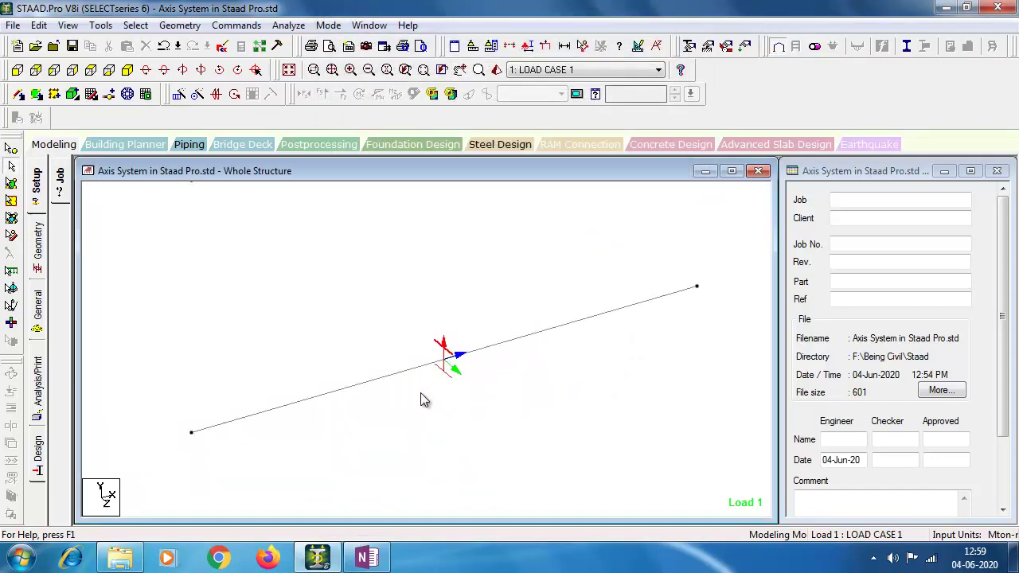
scroll(424, 401, "up", 1)
left_click(399, 398)
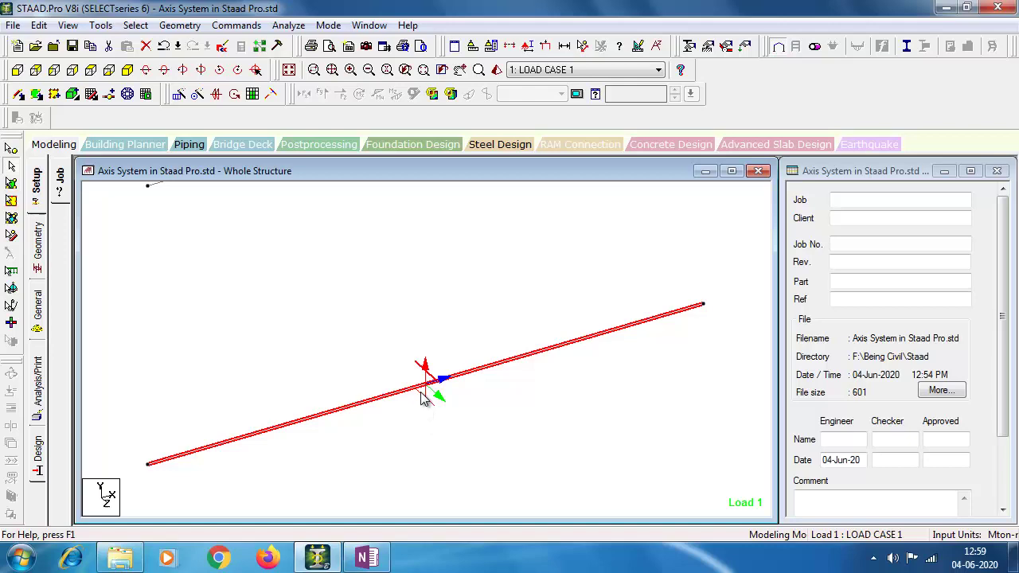
left_click(535, 461)
left_click_drag(516, 421, 452, 332)
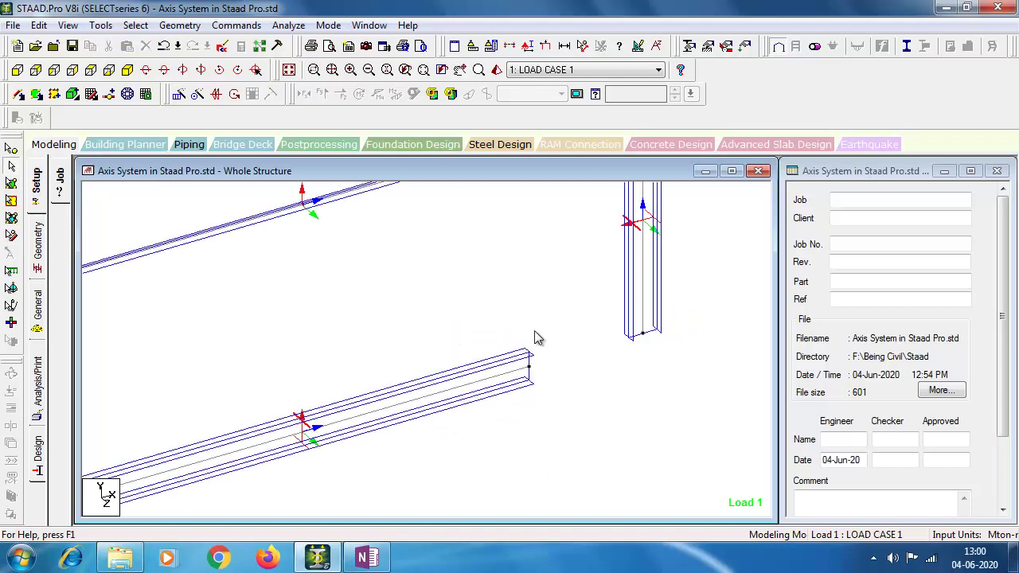
middle_click_drag(673, 360, 529, 428)
left_click(518, 455)
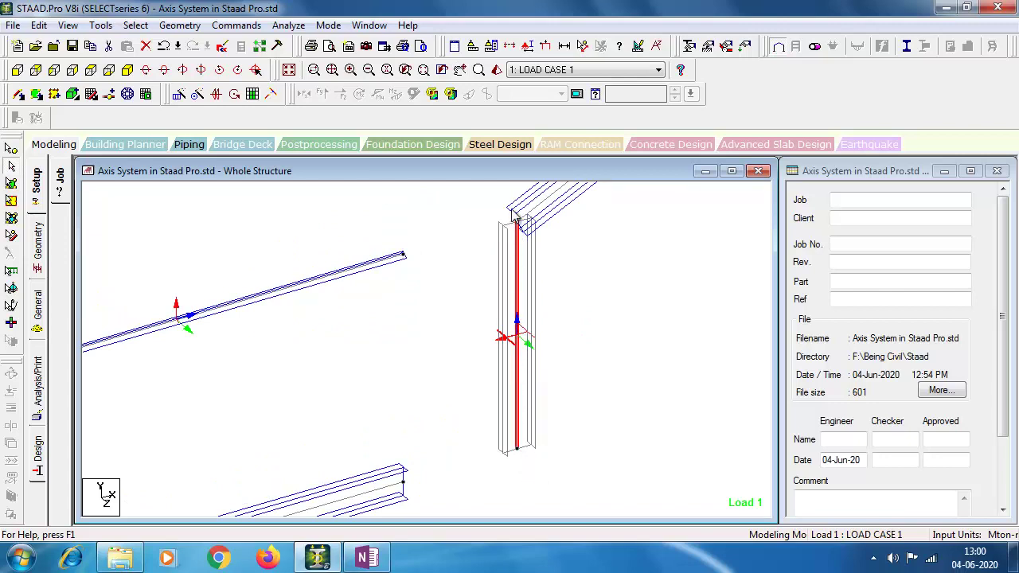
middle_click_drag(561, 259, 450, 400)
left_click(430, 341)
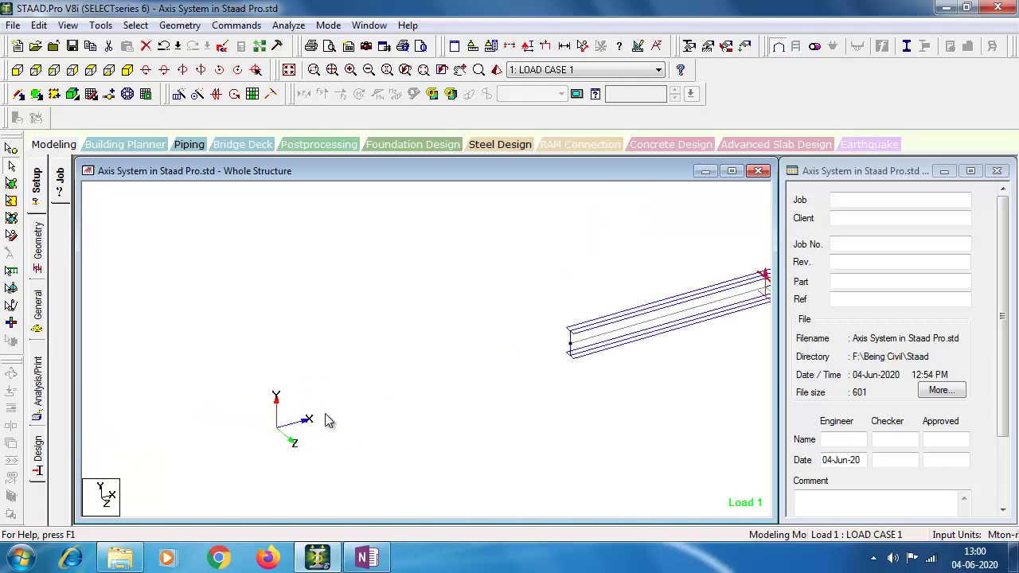
Compare the local axes of the lower and upper beams with the global axes at the origin
middle_click_drag(561, 372, 341, 455)
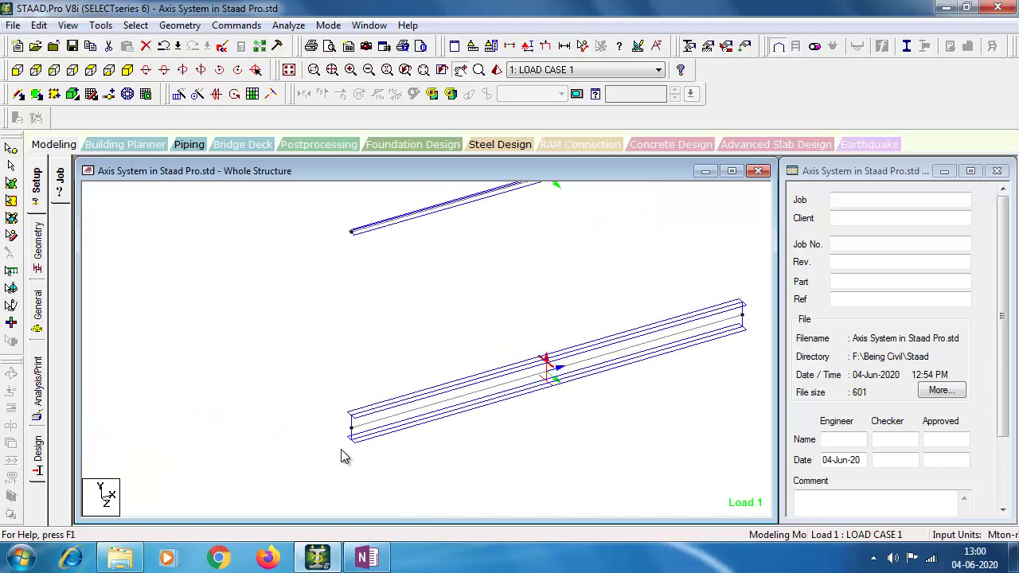
middle_click_drag(562, 294, 460, 430)
left_click(382, 322)
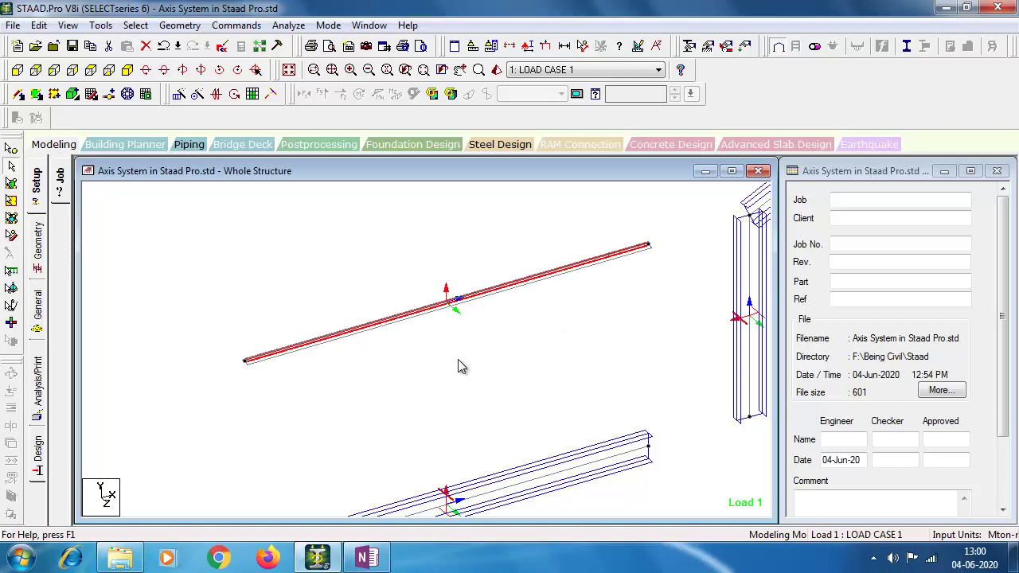
Inspect the upper beam's local axes from the side and the front, and return to an isometric view of the whole structure
left_click(68, 25)
left_click(85, 80)
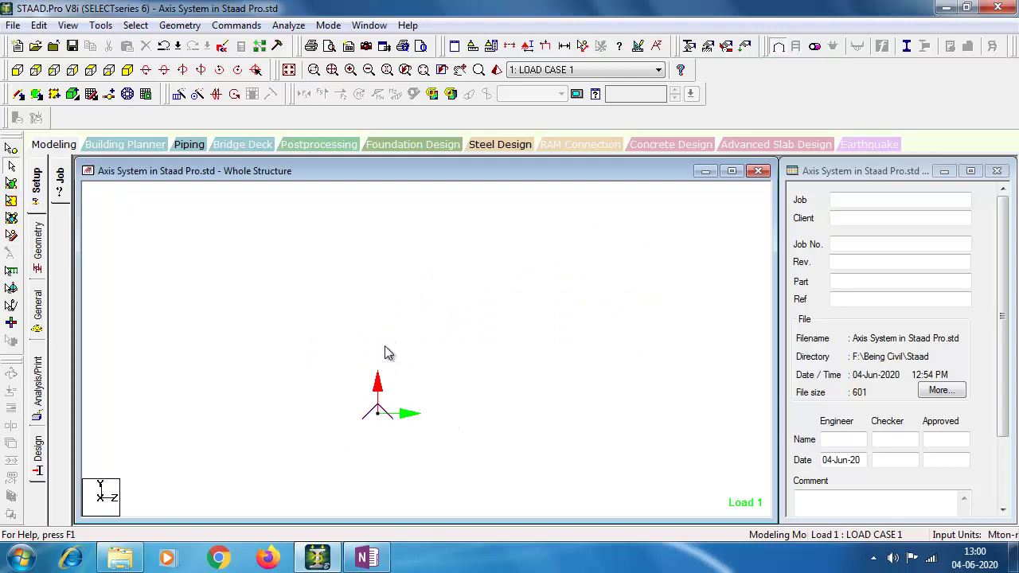
left_click(17, 72)
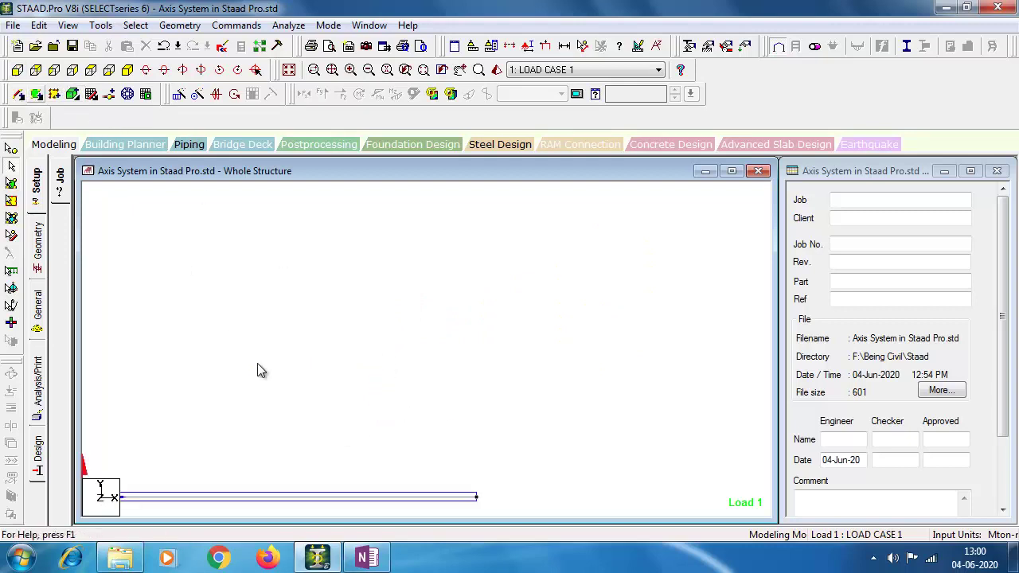
middle_click_drag(260, 366, 469, 235)
scroll(278, 362, "up", 1)
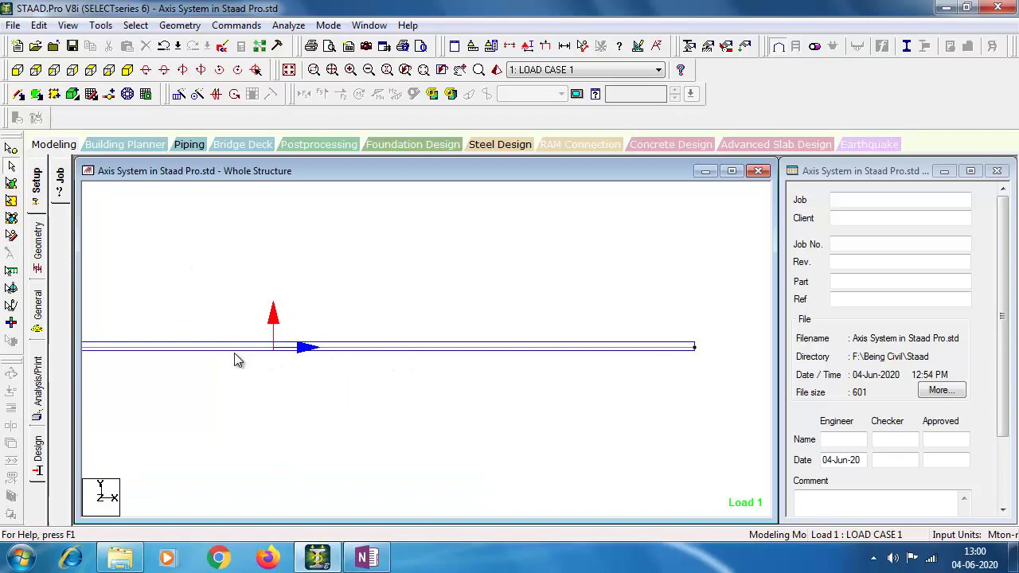
scroll(534, 365, "down", 2)
left_click(128, 70)
left_click(289, 70)
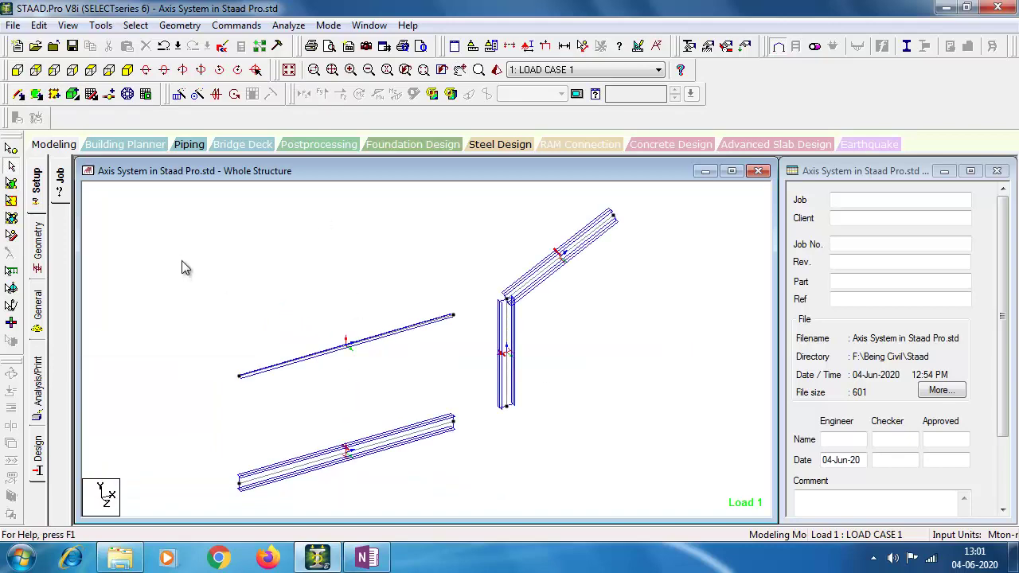
Assign the UNI GY -1 Mton/m load of LOAD CASE 1 to the selected inclined member
left_click(38, 307)
left_click(60, 378)
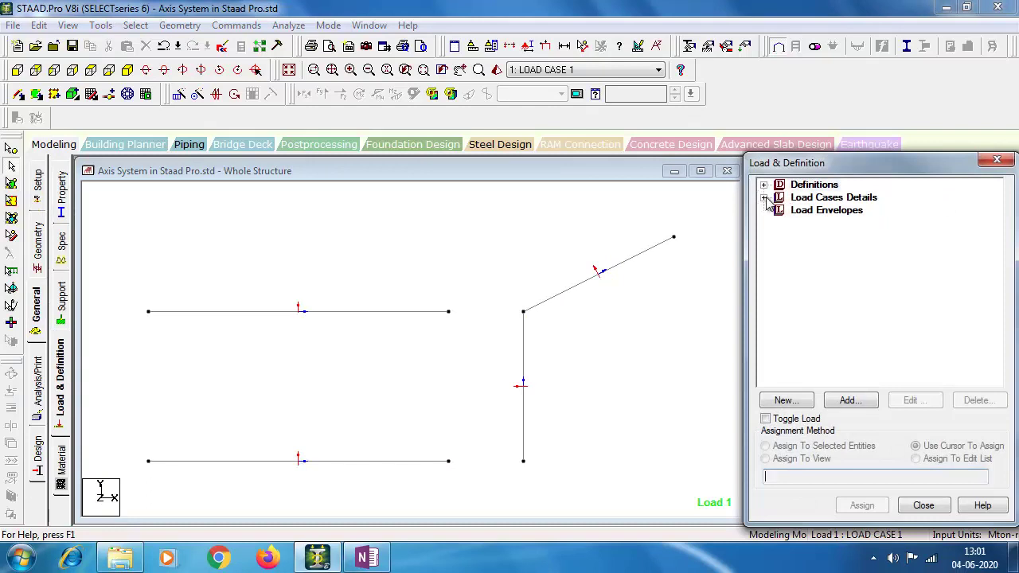
left_click(763, 197)
left_click(779, 210)
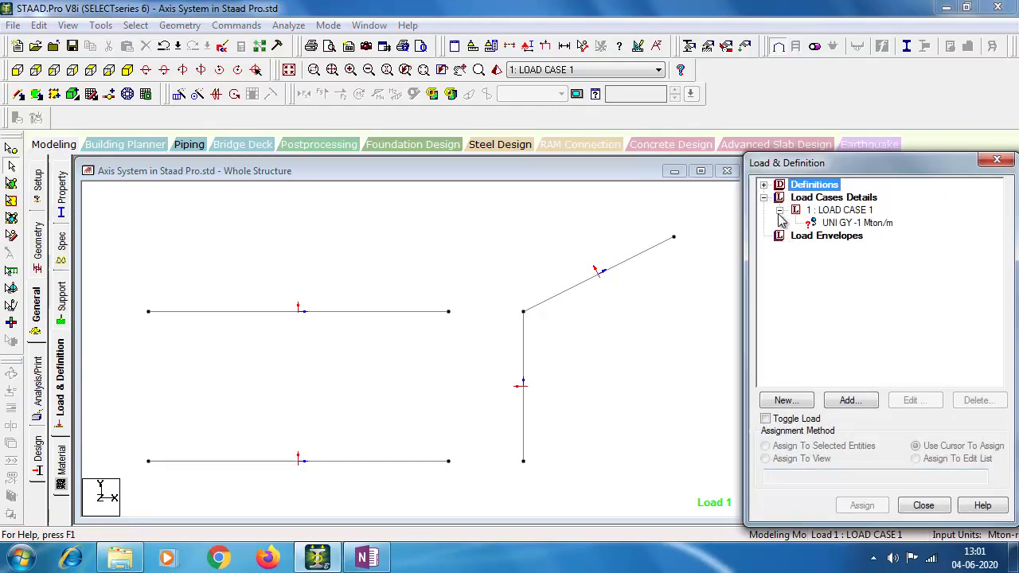
left_click(882, 224)
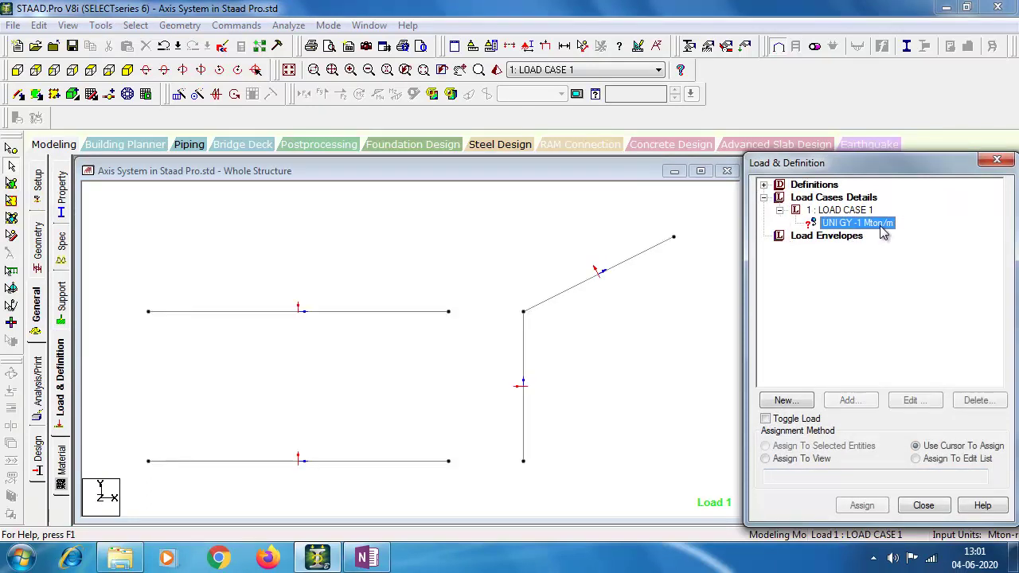
left_click(649, 263)
left_click(650, 262)
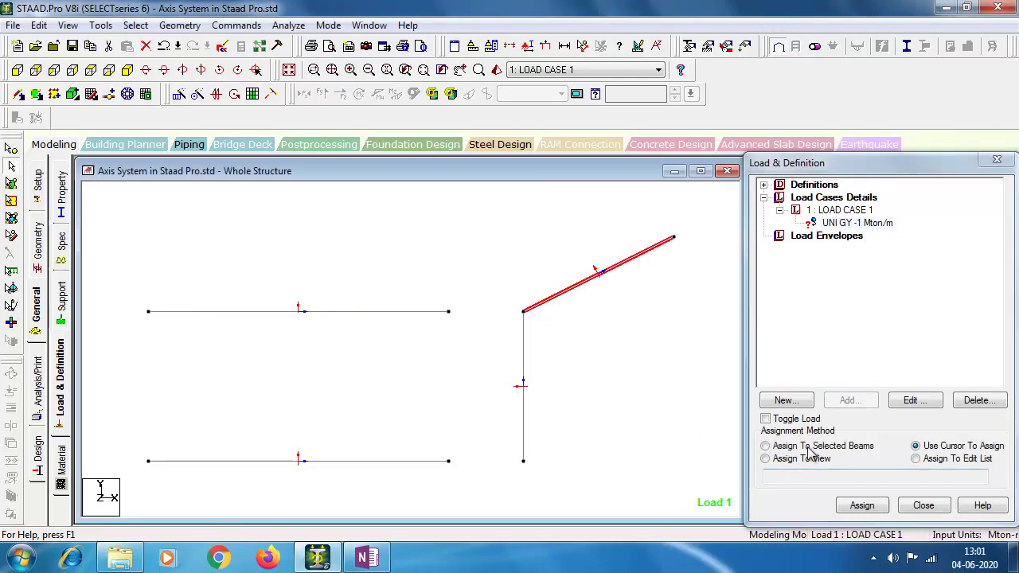
left_click(861, 506)
left_click(884, 384)
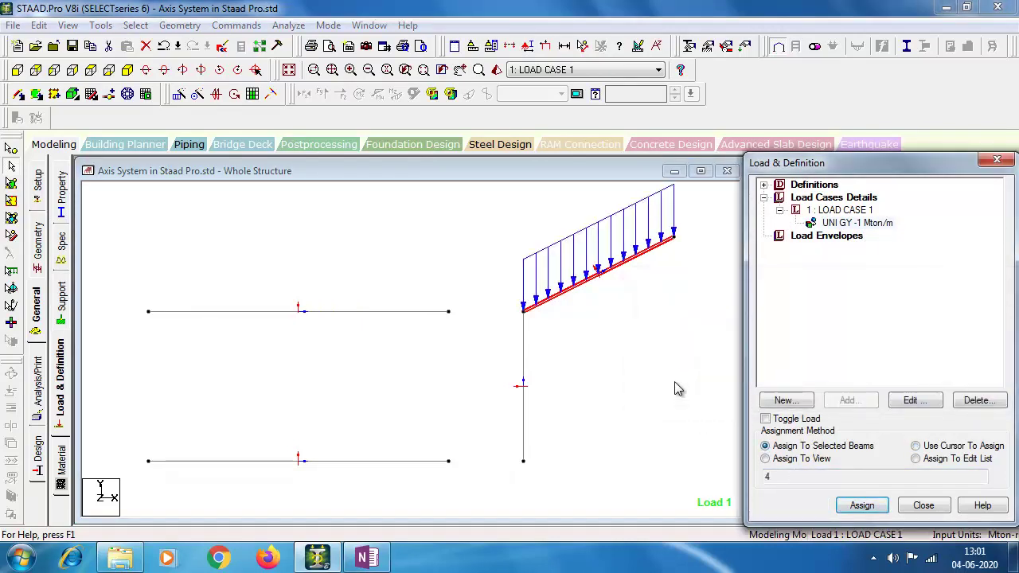
Set the direction of the inclined member's uniform load to Y (Local)
middle_click(488, 284)
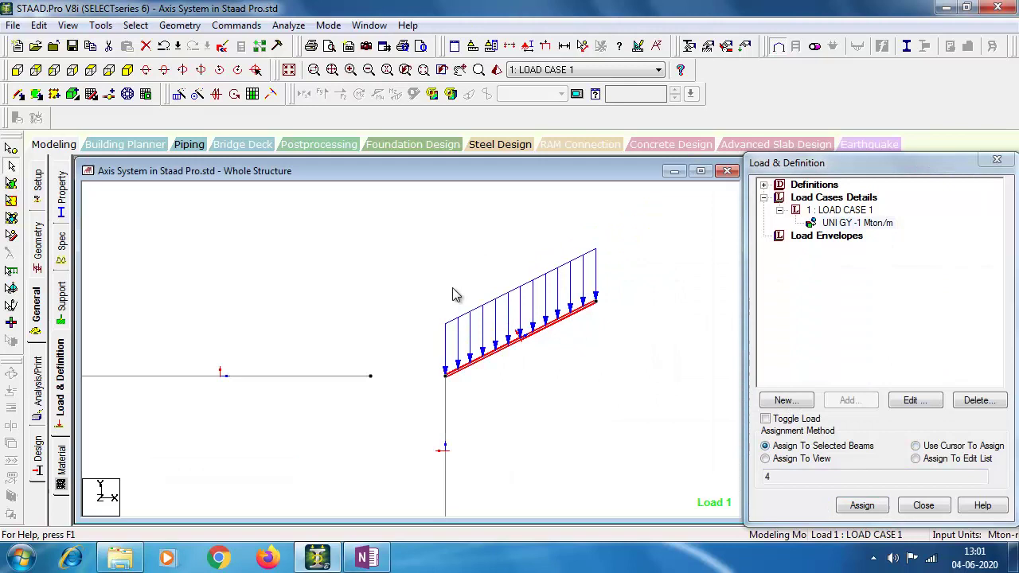
left_click(526, 450)
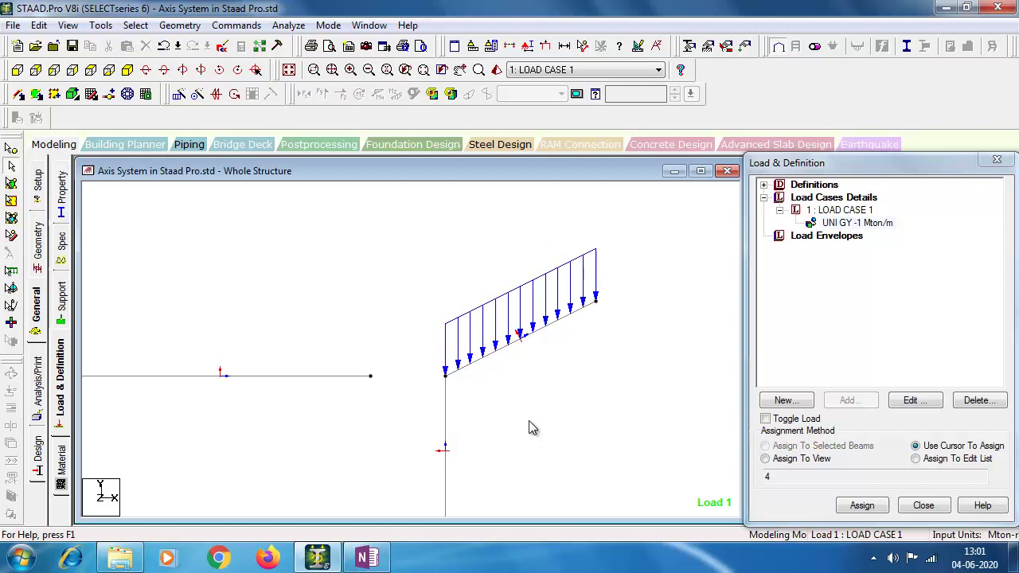
left_click(553, 332)
scroll(436, 352, "up", 5)
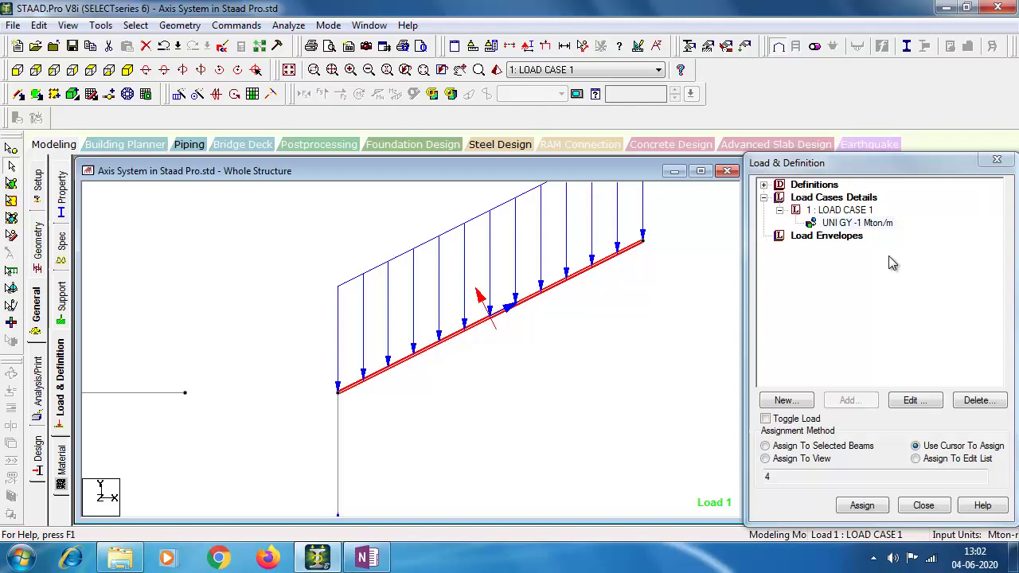
left_click(873, 225)
double_click(875, 226)
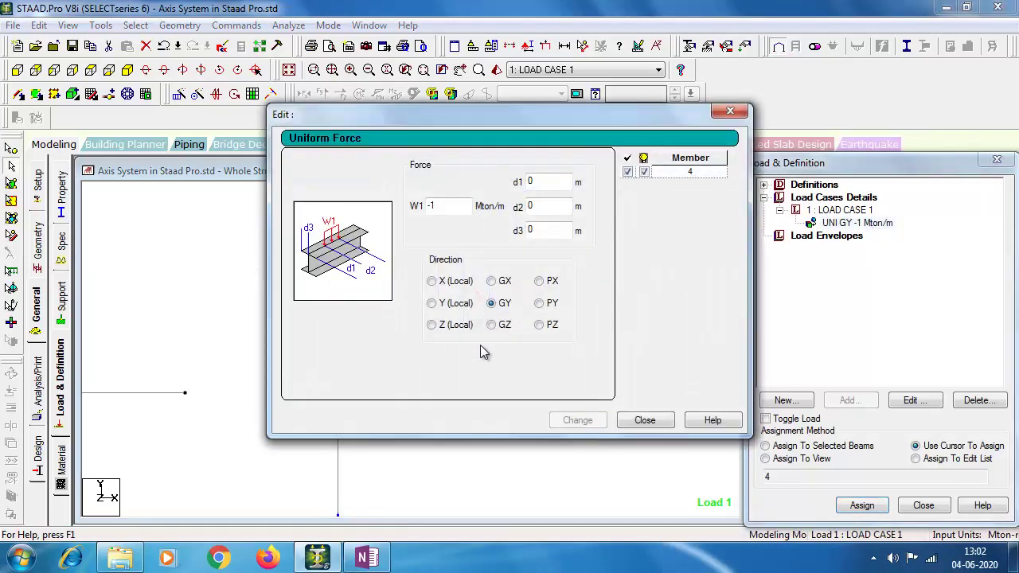
left_click(432, 304)
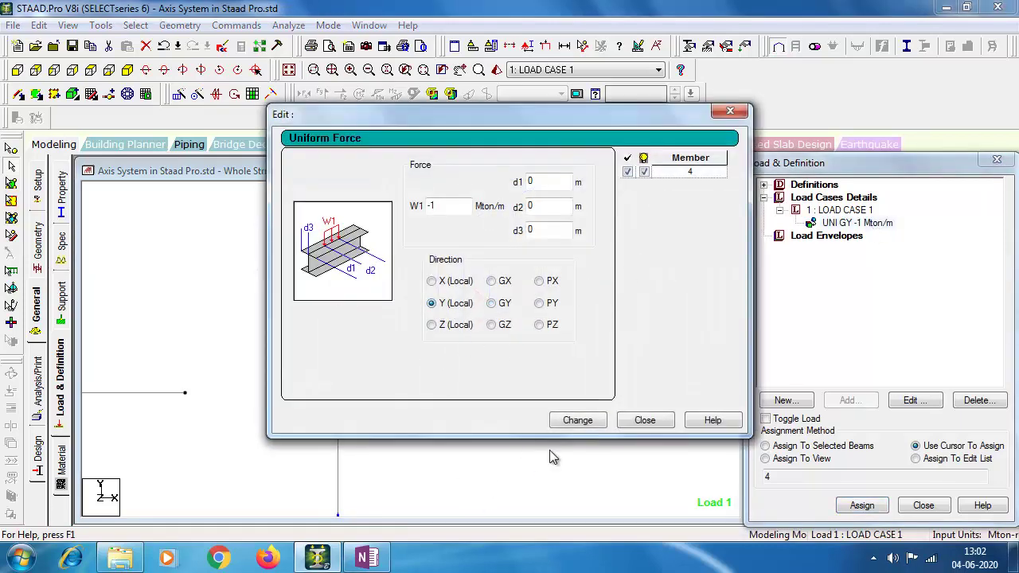
left_click(576, 426)
left_click(644, 421)
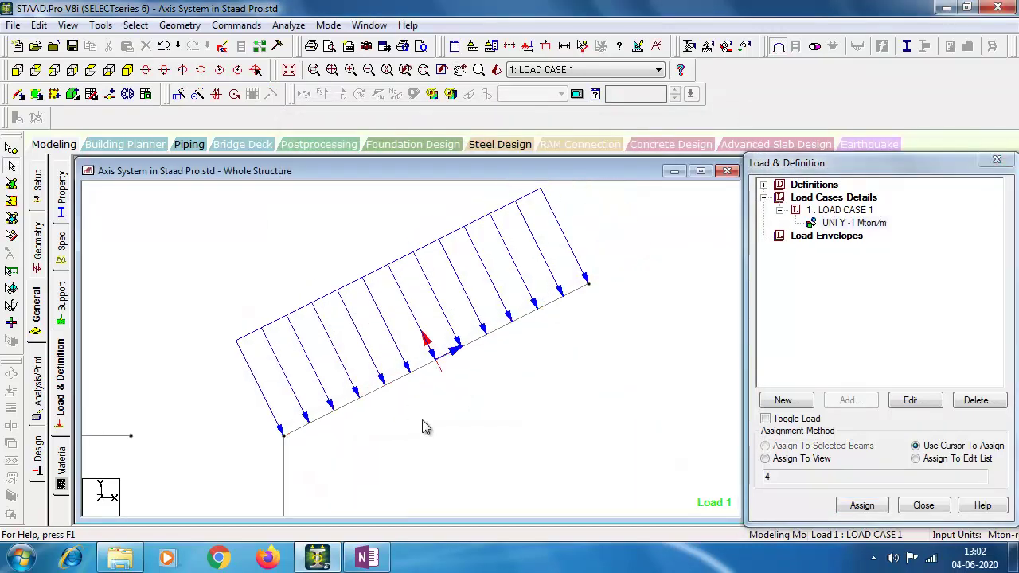
Select the lower horizontal beam and compare its local axes with the load direction on the inclined member
scroll(422, 427, "down", 4)
left_click(355, 433)
scroll(428, 374, "down", 1)
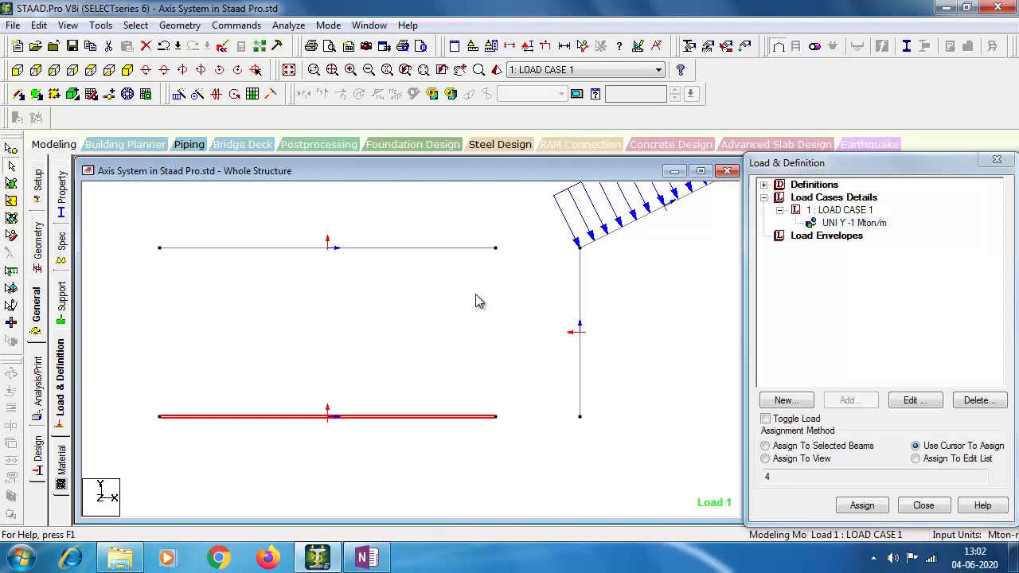
middle_click_drag(654, 229, 598, 270)
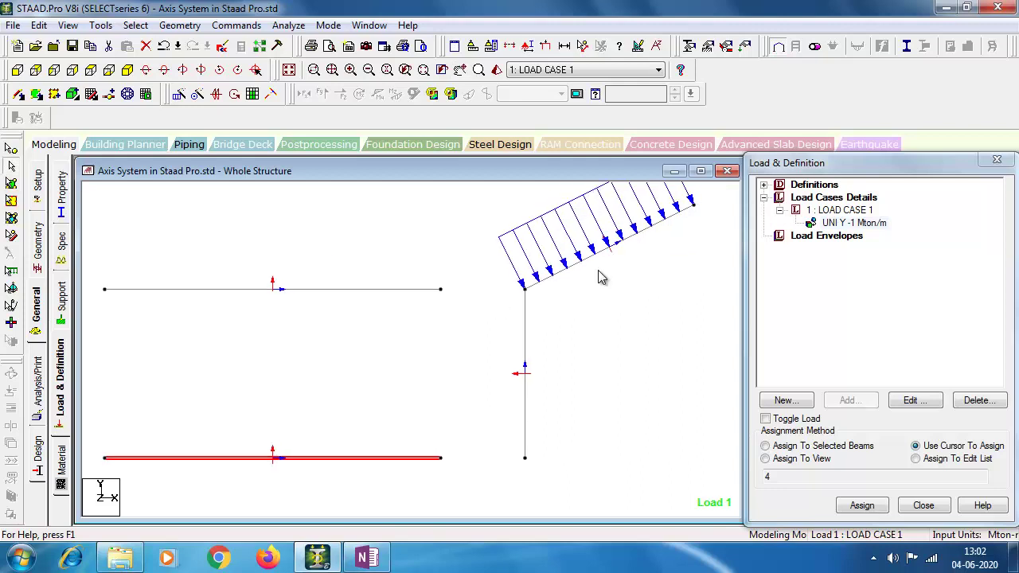